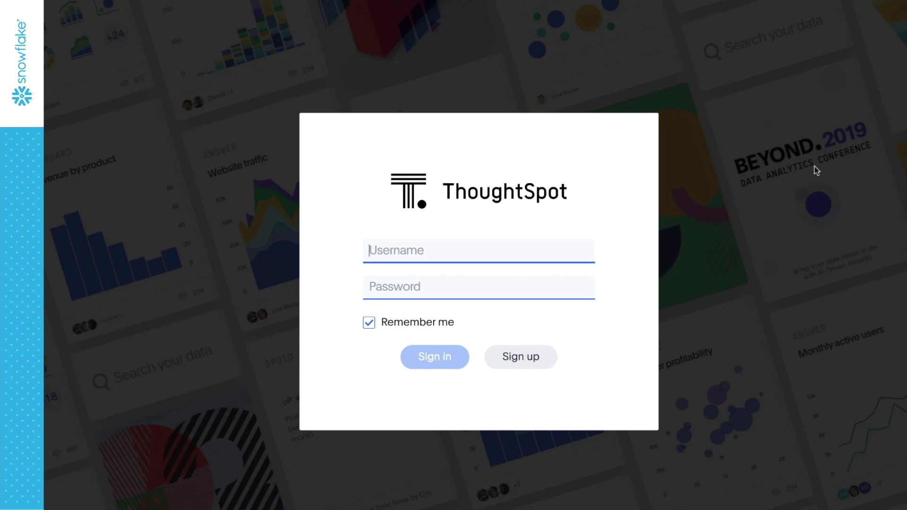
# Sign in to ThoughtSpot with the account's username and password.
pyautogui.write('scresiliency')
pyautogui.press('Tab')
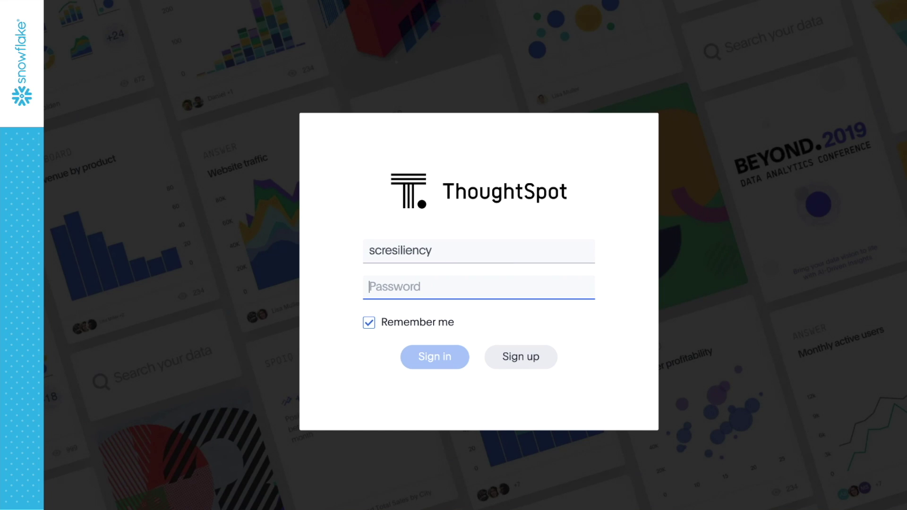
pyautogui.write('••••••••••••••')
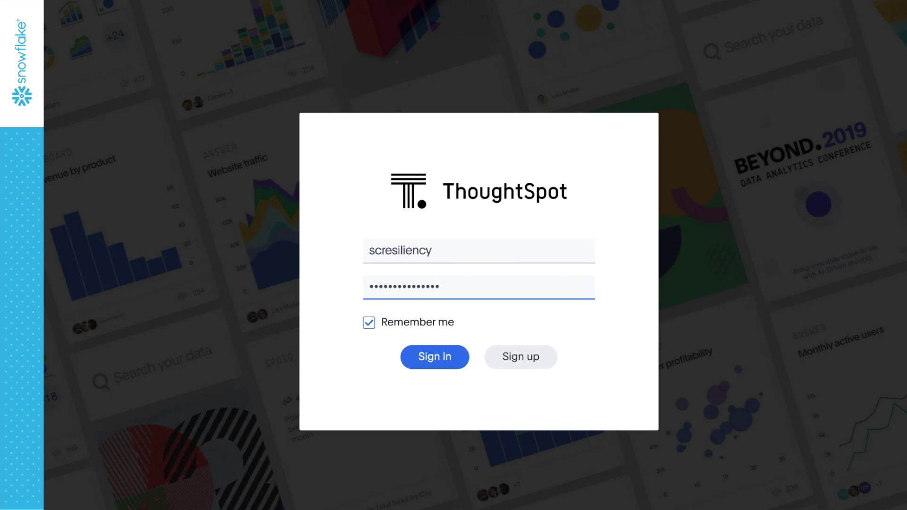
pyautogui.press('Return')
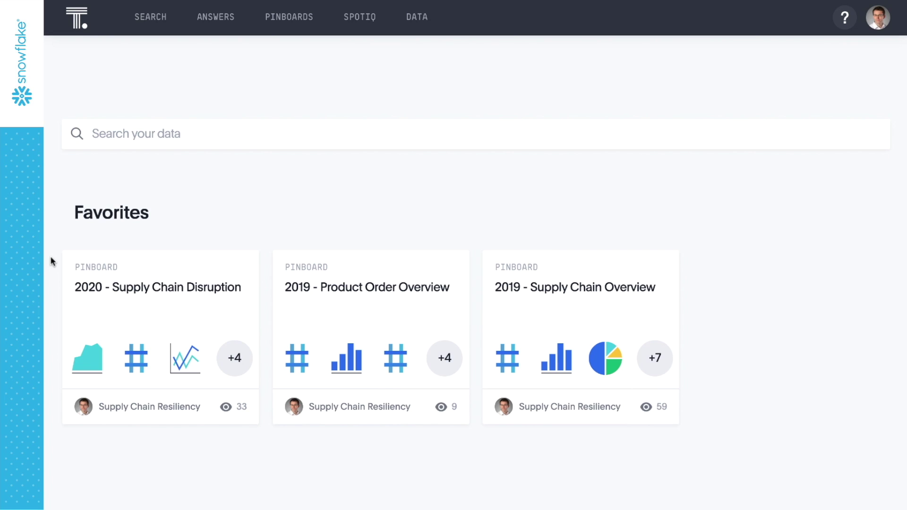
# Browse down to the Did you know? cards, then go to the DATA page listing Supply Chain Resiliency tables.
pyautogui.scroll(-10, 50, 256)
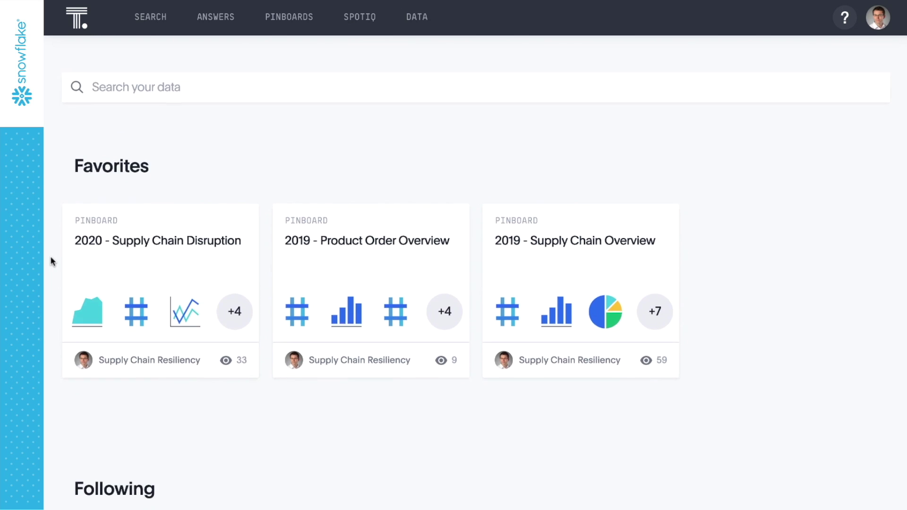
pyautogui.scroll(-19, 50, 256)
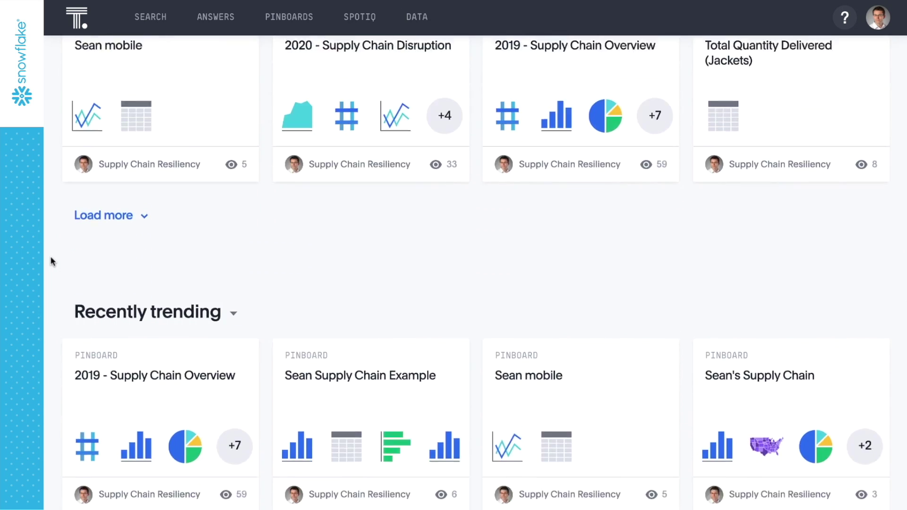
pyautogui.scroll(-7, 50, 256)
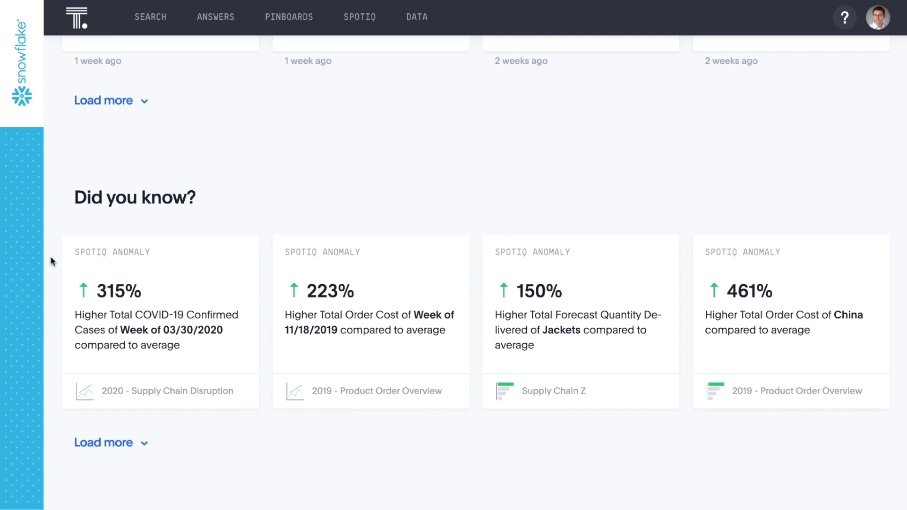
pyautogui.click(417, 19)
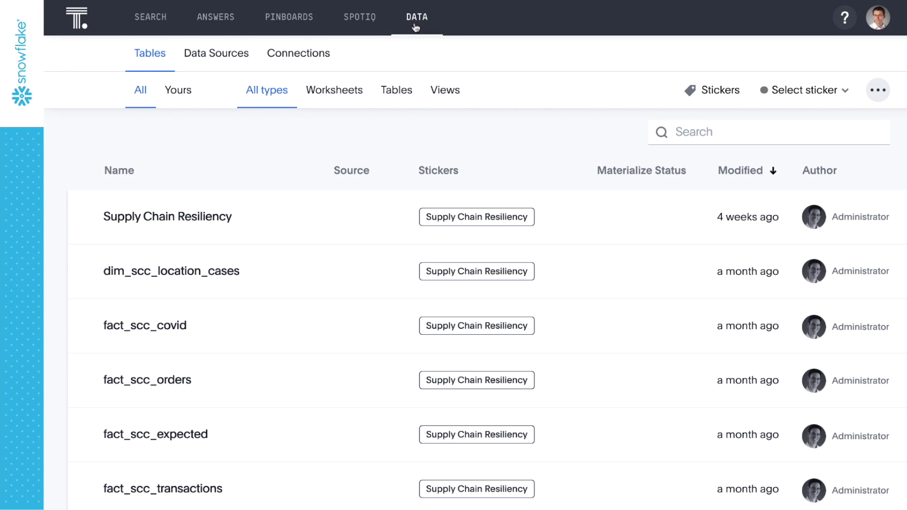
# Start a new Snowflake connection named 'Supply Chain Resiliency'.
pyautogui.click(330, 56)
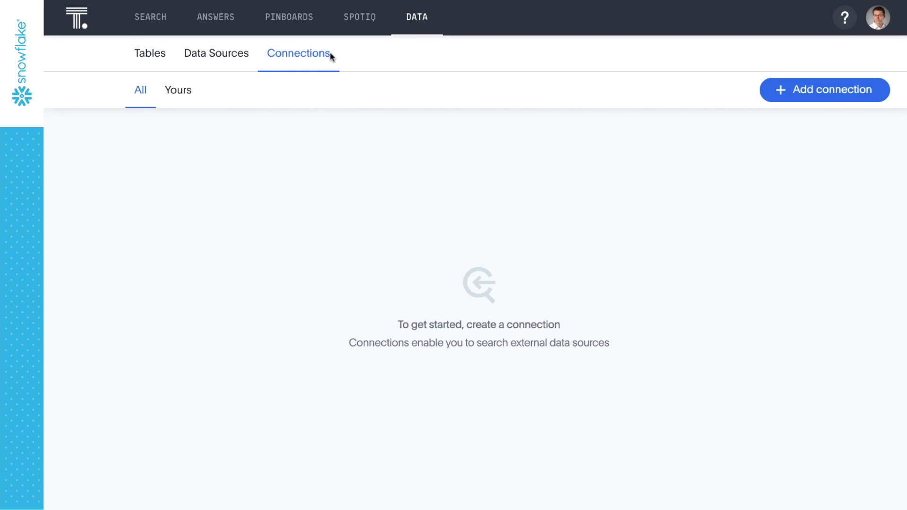
pyautogui.click(765, 86)
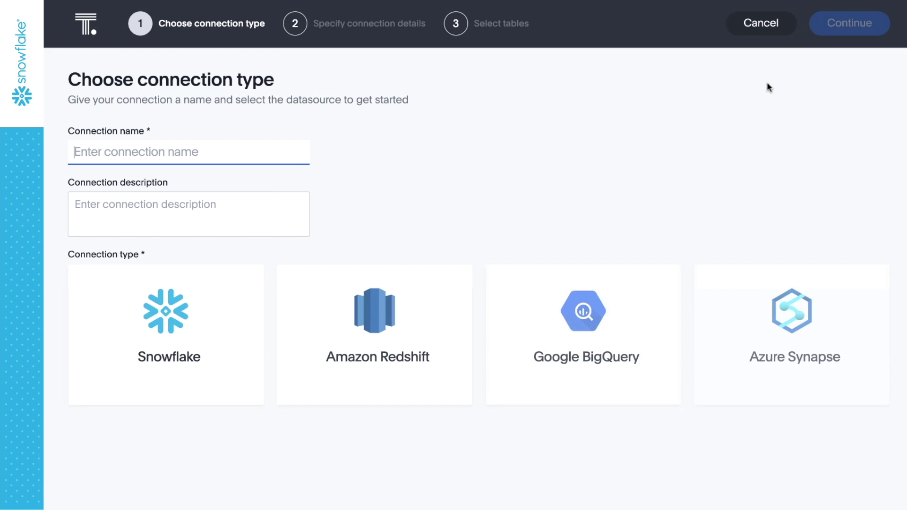
pyautogui.write('Su')
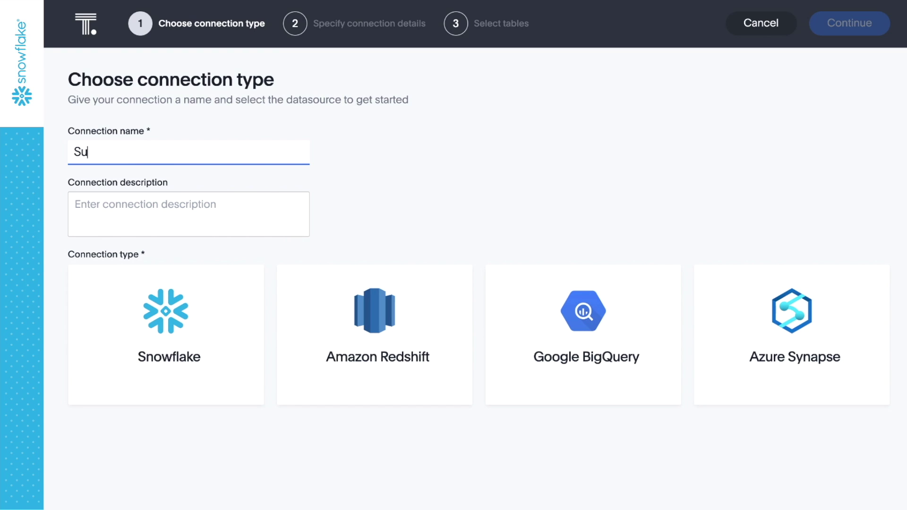
pyautogui.write('pply Chain Resili')
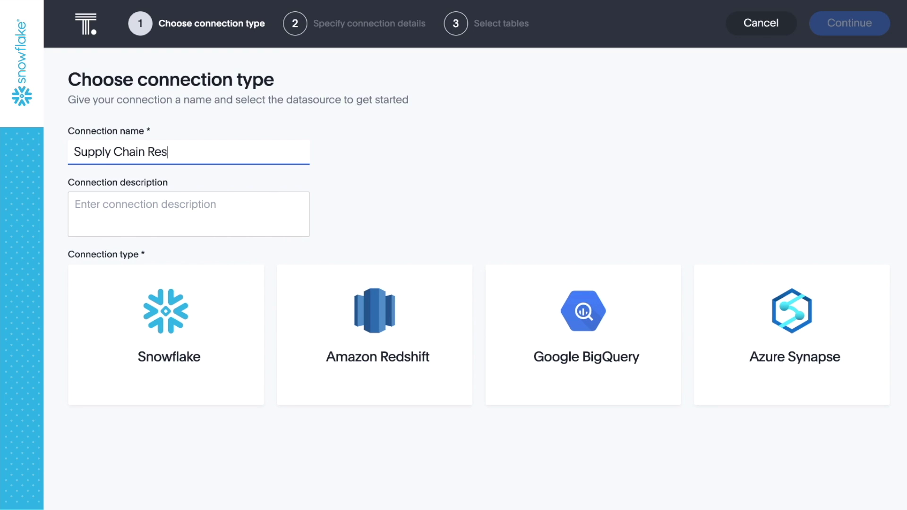
pyautogui.write('ency')
pyautogui.click(229, 289)
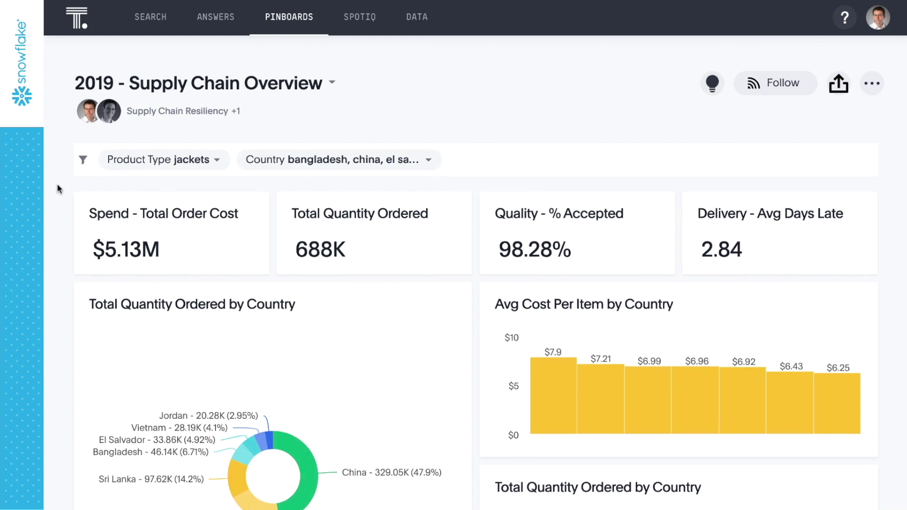
# Check the pinboard's quantity-by-country donut values, then open a new search.
pyautogui.scroll(-4, 59, 189)
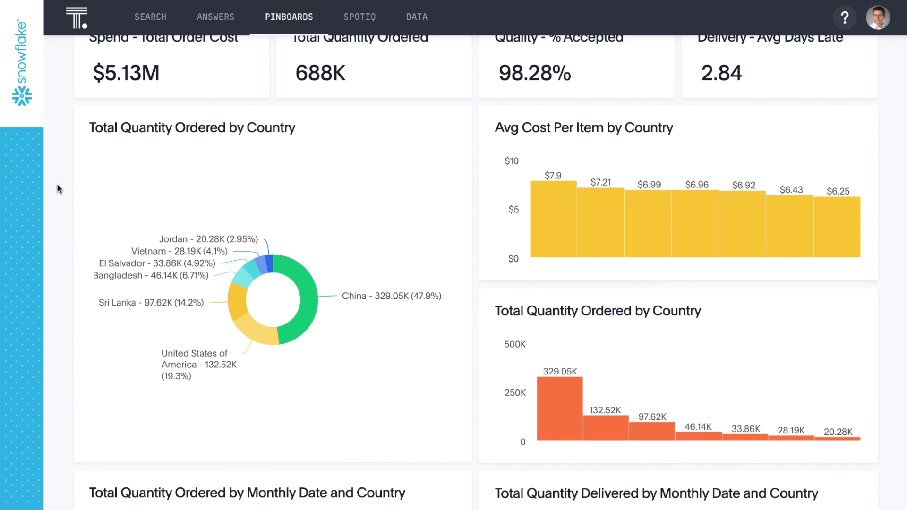
pyautogui.moveTo(282, 267)
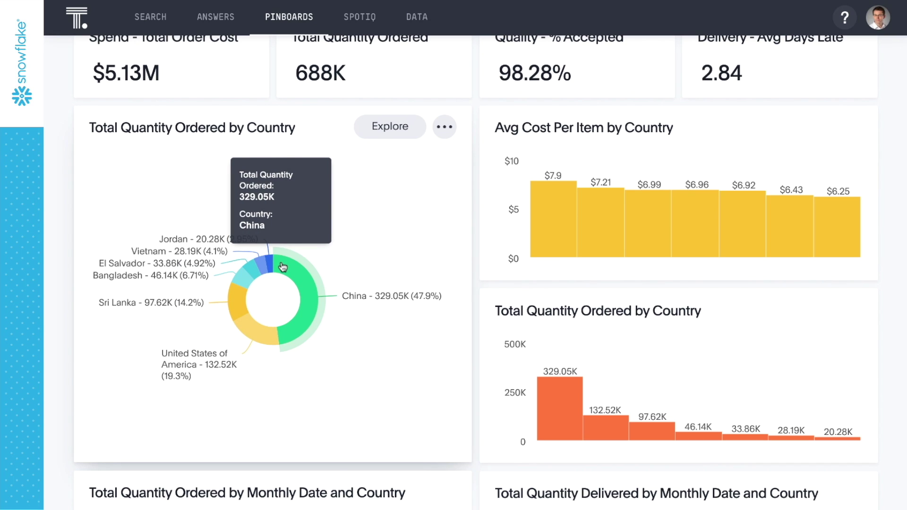
pyautogui.moveTo(253, 331)
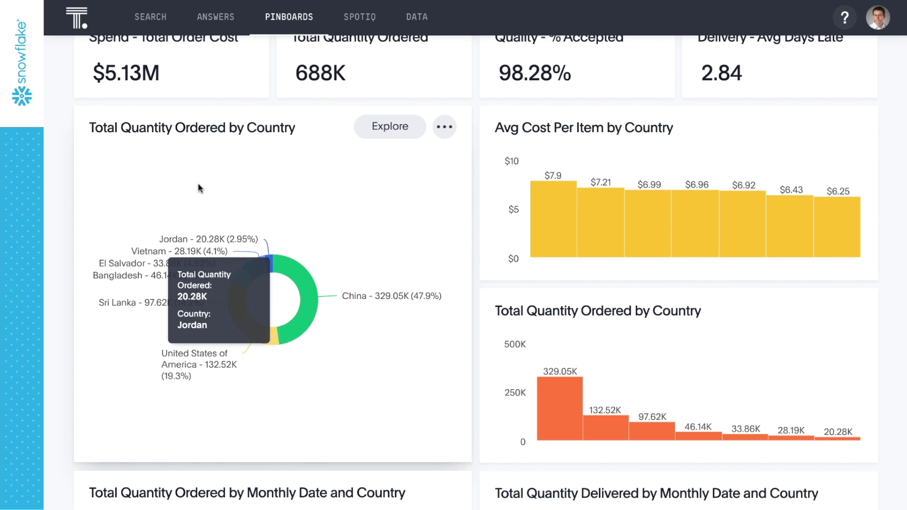
pyautogui.click(154, 21)
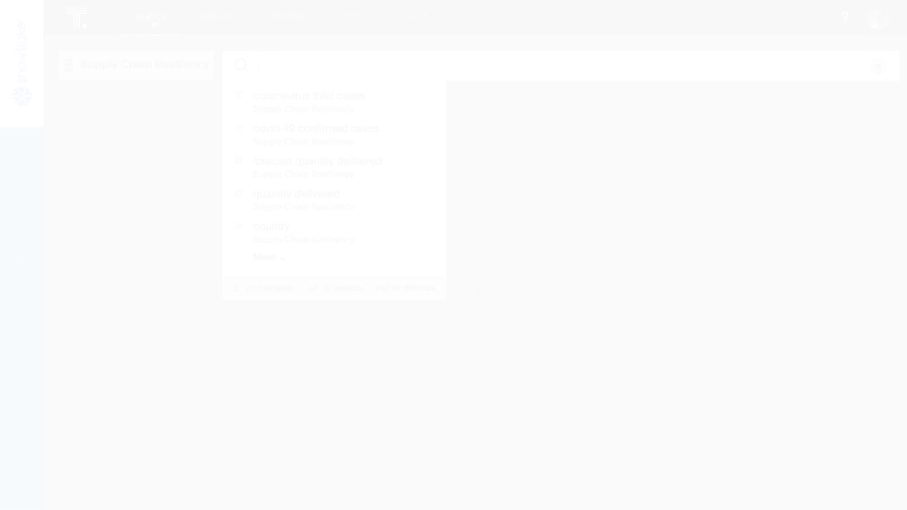
# Search 'forecast quantity delivered jackets by country 2020' and read country values on the map.
pyautogui.write('fore')
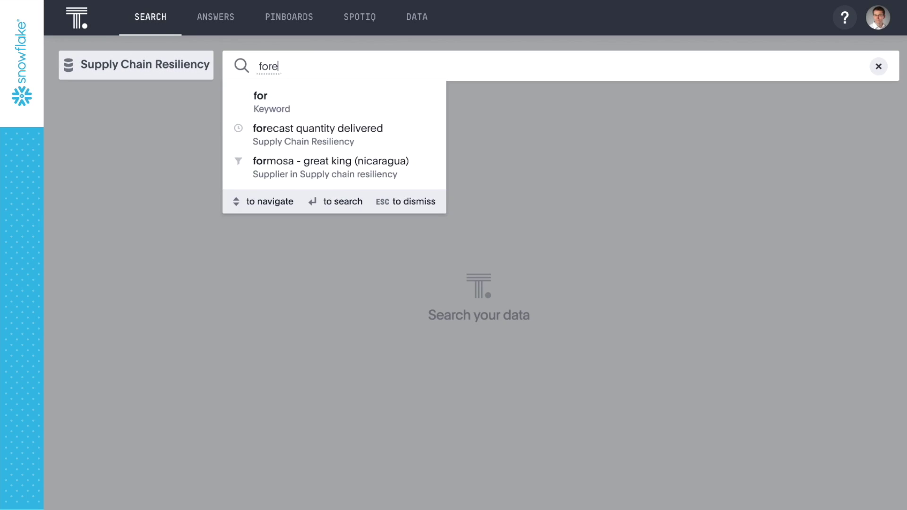
pyautogui.press('Down')
pyautogui.press('Return')
pyautogui.write('jackets')
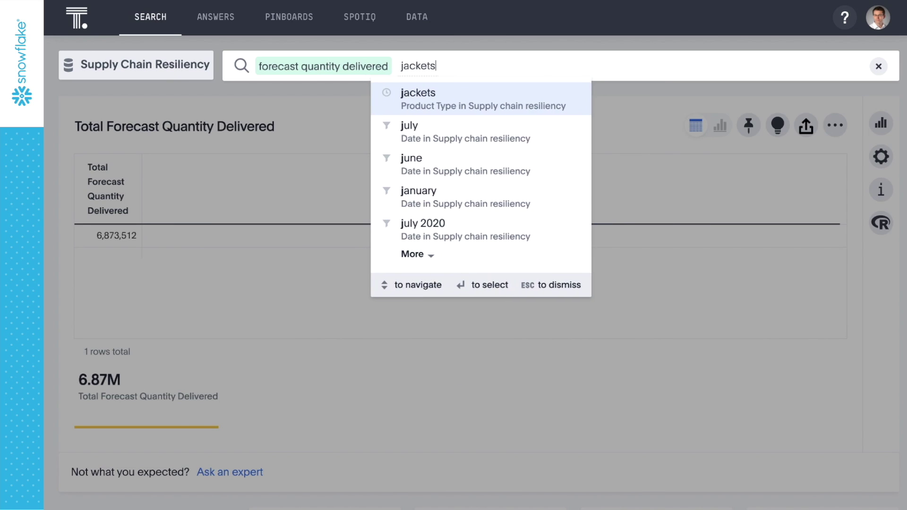
pyautogui.write(' by country 2020')
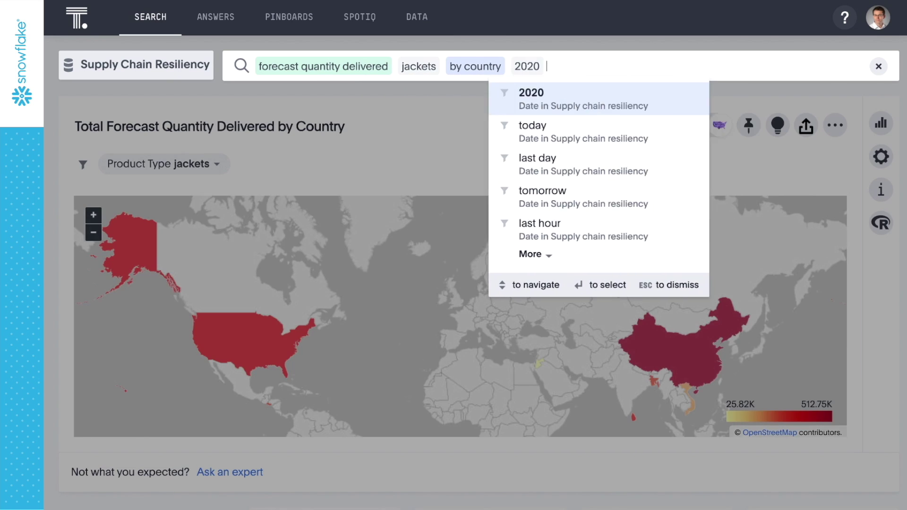
pyautogui.press('Return')
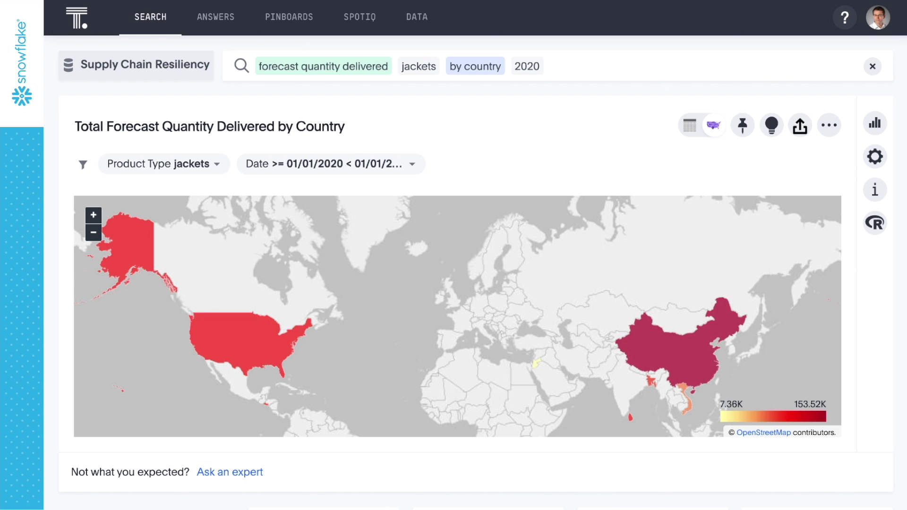
pyautogui.moveTo(648, 324)
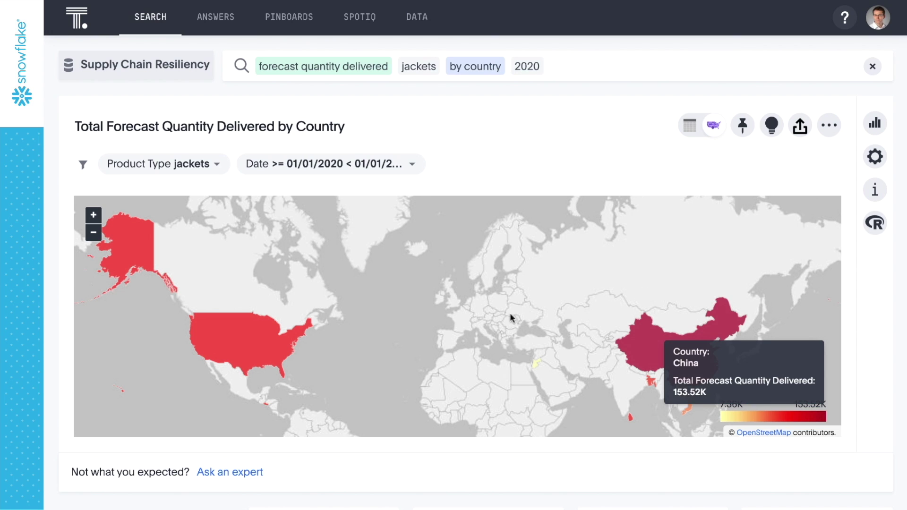
pyautogui.moveTo(292, 335)
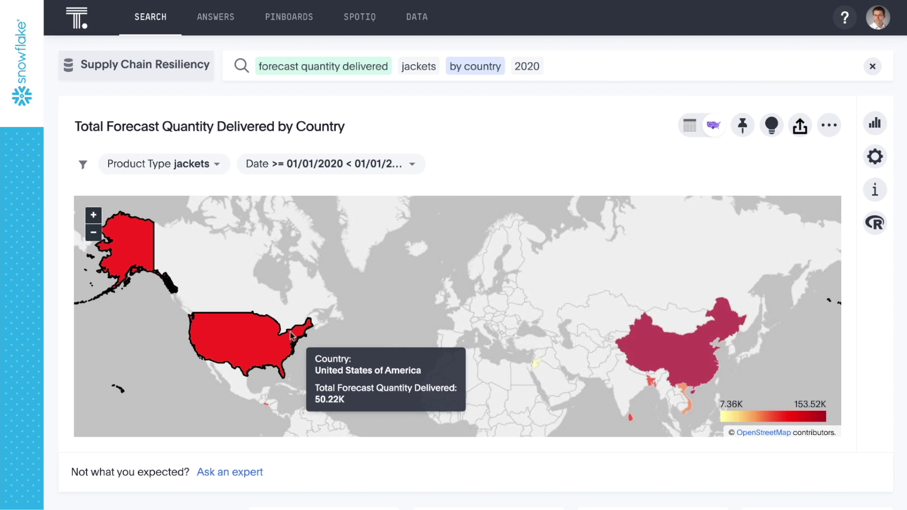
# Add the filter 'country in (country covid-19 confirmed cases (total) < 1000)', then clear the search.
pyautogui.click(571, 66)
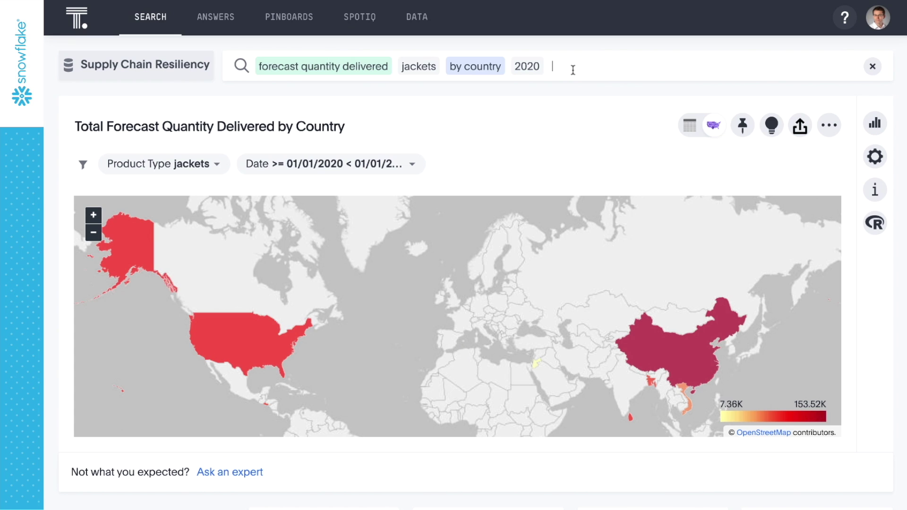
pyautogui.write('country in (')
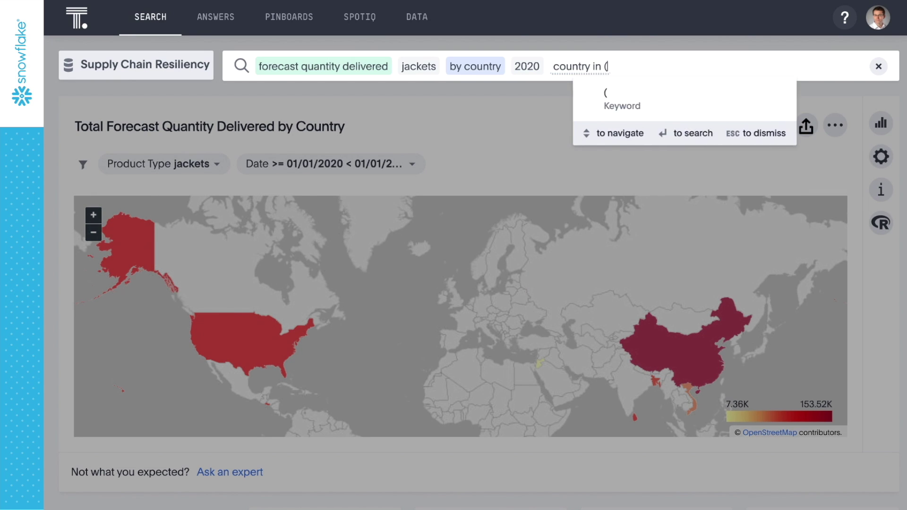
pyautogui.write('country covid')
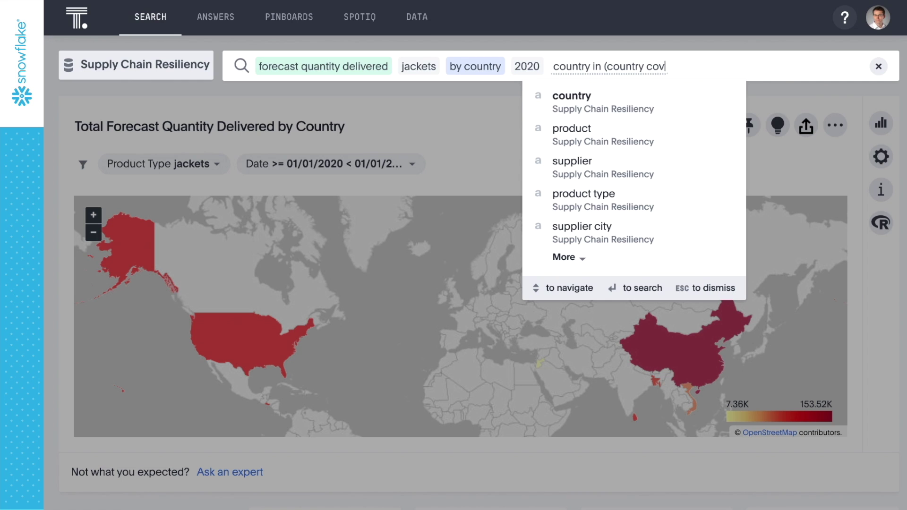
pyautogui.press('Down')
pyautogui.press('Down')
pyautogui.press('Down')
pyautogui.press('Down')
pyautogui.press('Return')
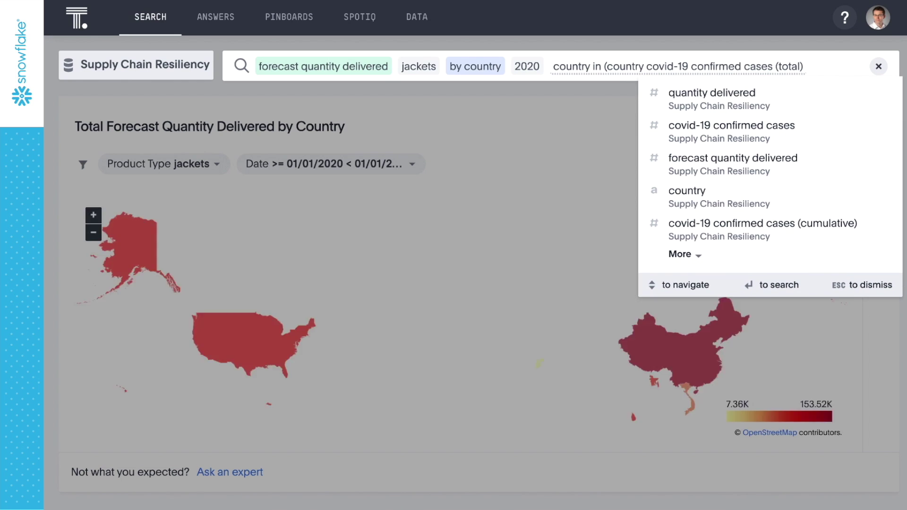
pyautogui.write('< 1000 )')
pyautogui.press('Return')
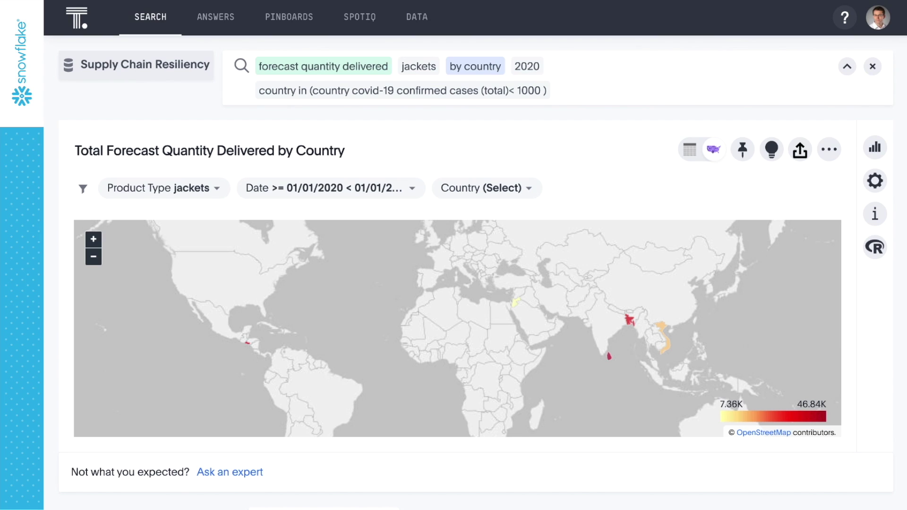
pyautogui.moveTo(247, 346)
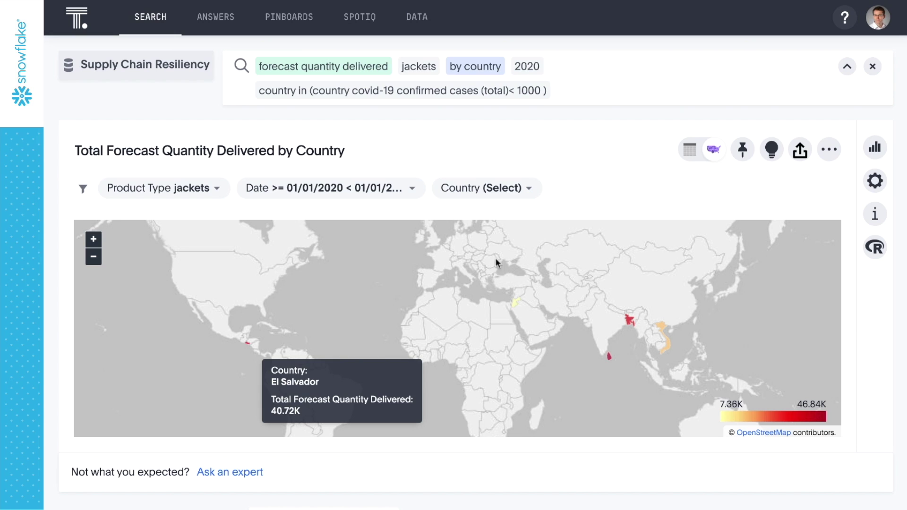
pyautogui.click(872, 66)
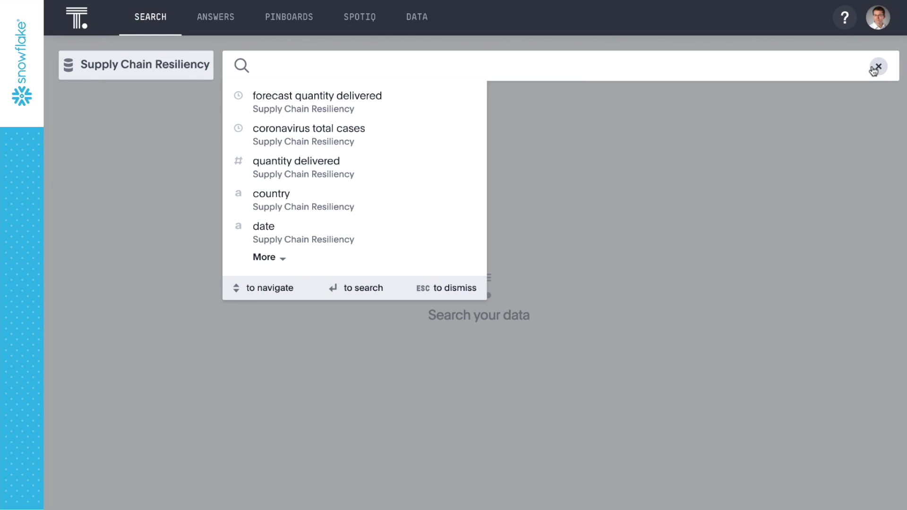
# Search jackets forecast quantity delivered monthly with COVID-19 confirmed cases for El Salvador.
pyautogui.write('jackets for')
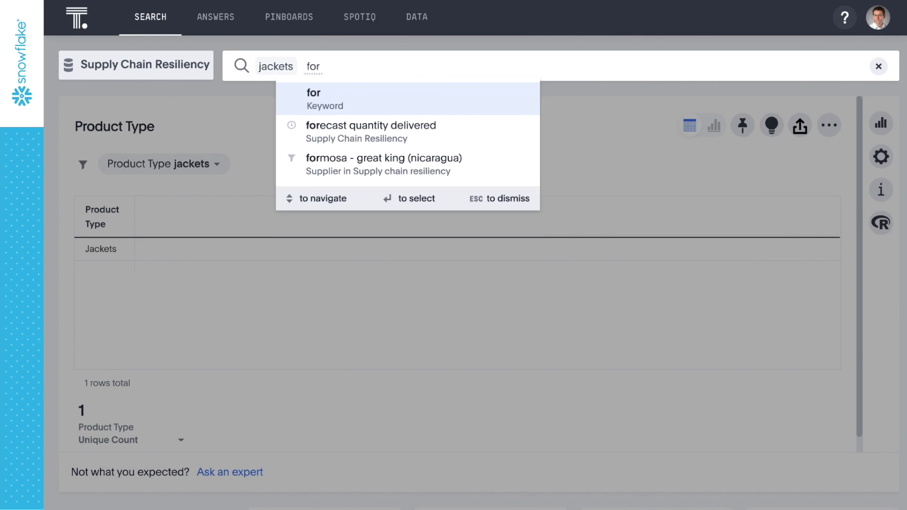
pyautogui.press('Down')
pyautogui.press('Return')
pyautogui.write('mont')
pyautogui.press('Return')
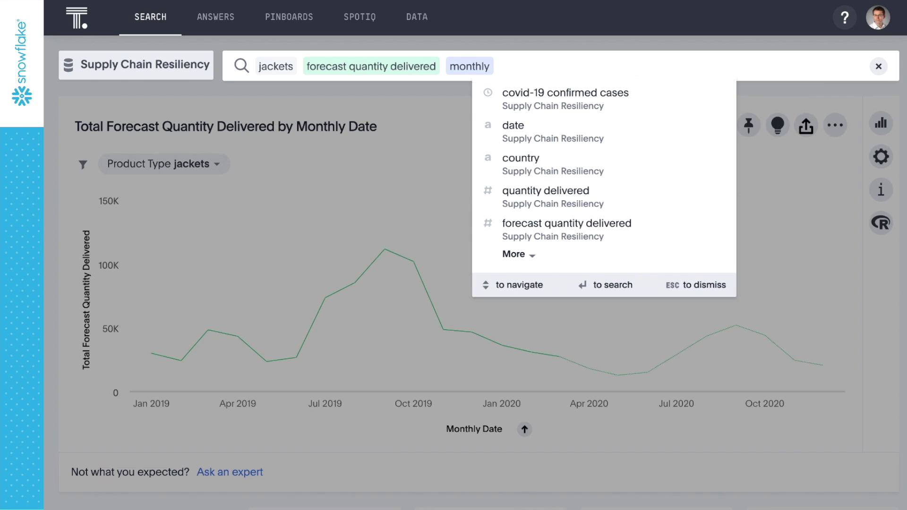
pyautogui.press('Down')
pyautogui.press('Return')
pyautogui.write('el')
pyautogui.press('Return')
pyautogui.press('Return')
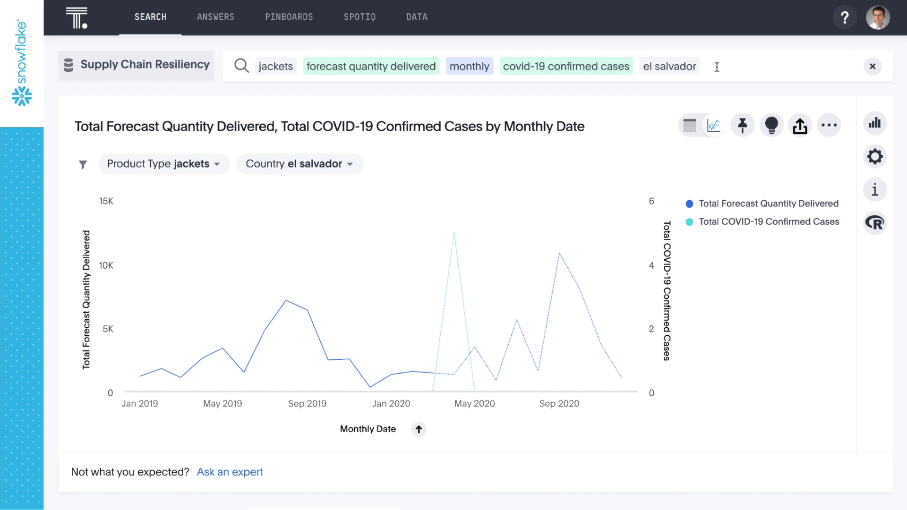
# Drill down on the Sep 2020 point by Supplier to get a supplier bar chart.
pyautogui.rightClick(560, 255)
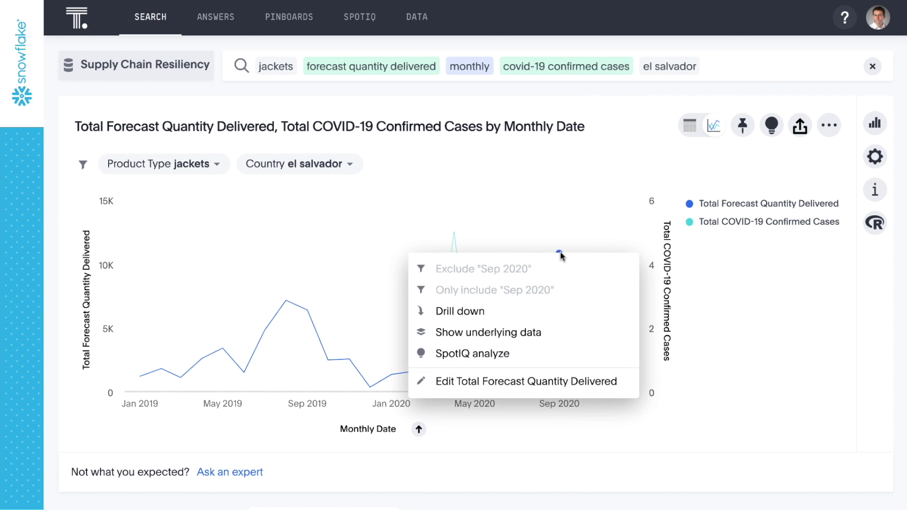
pyautogui.click(556, 310)
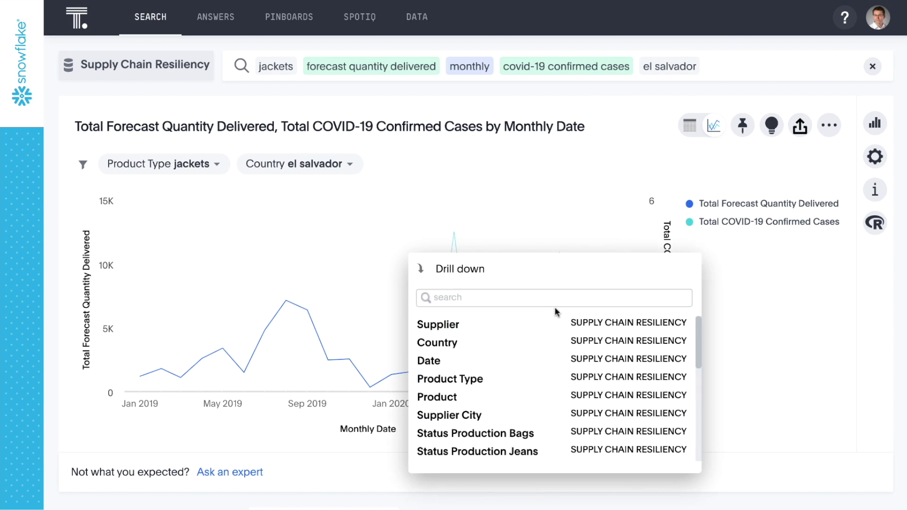
pyautogui.click(525, 324)
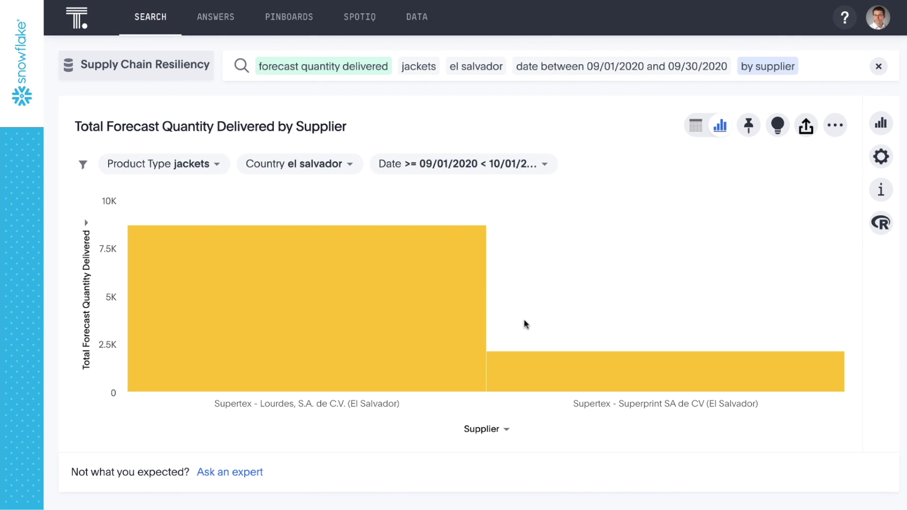
pyautogui.moveTo(482, 324)
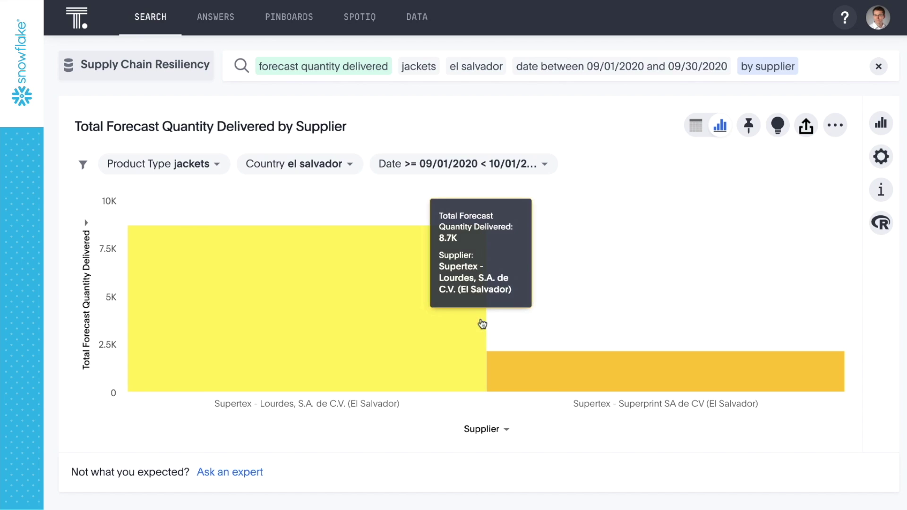
pyautogui.moveTo(520, 360)
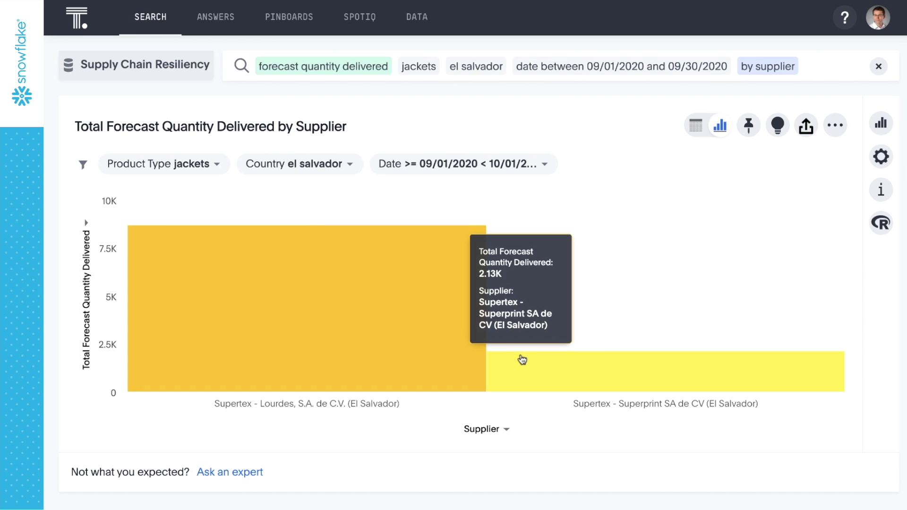